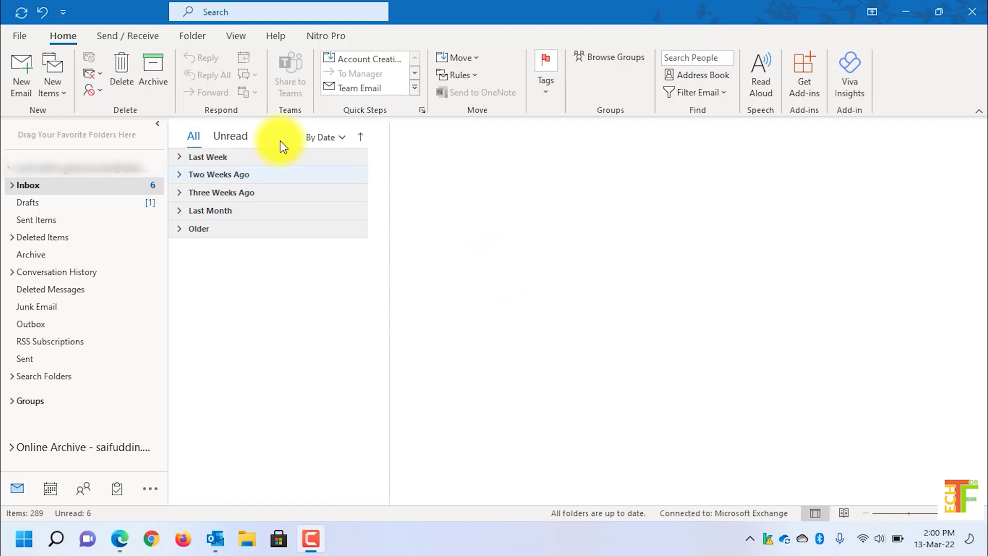
Step: Send an email with subject 'test' to your own address, then open it in the Inbox
{"action": "left_click", "coordinate": [19, 75]}
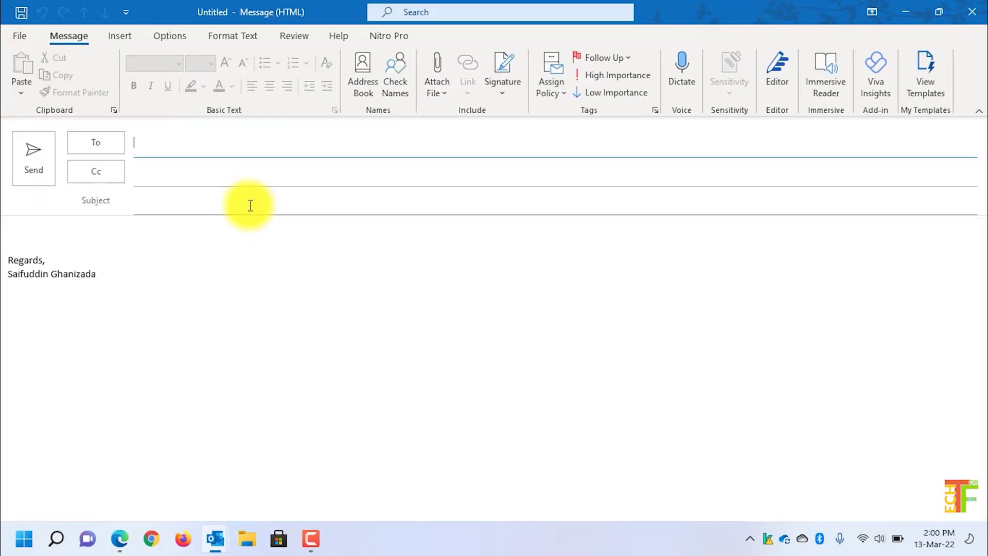
{"action": "left_click", "coordinate": [220, 169]}
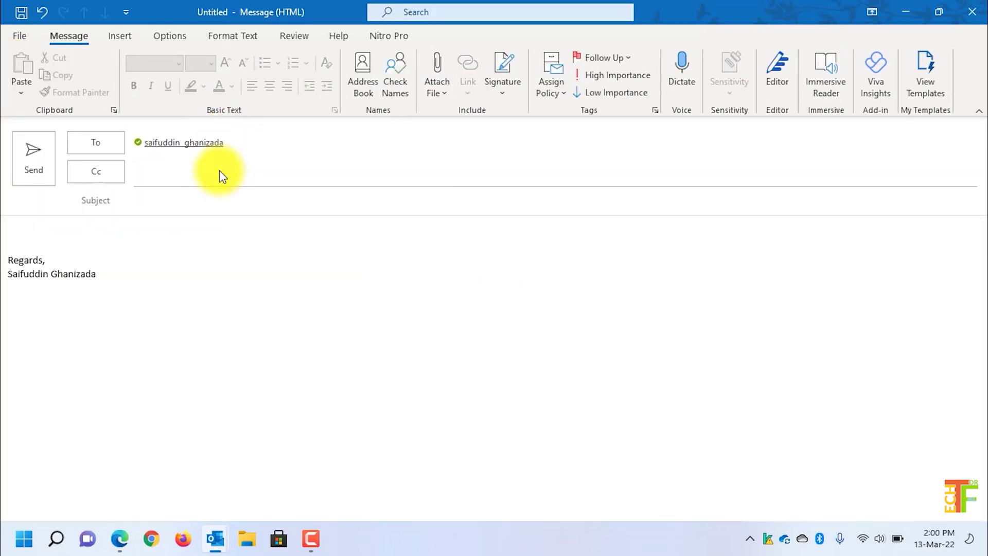
{"action": "left_click", "coordinate": [217, 202]}
{"action": "type", "text": "test"}
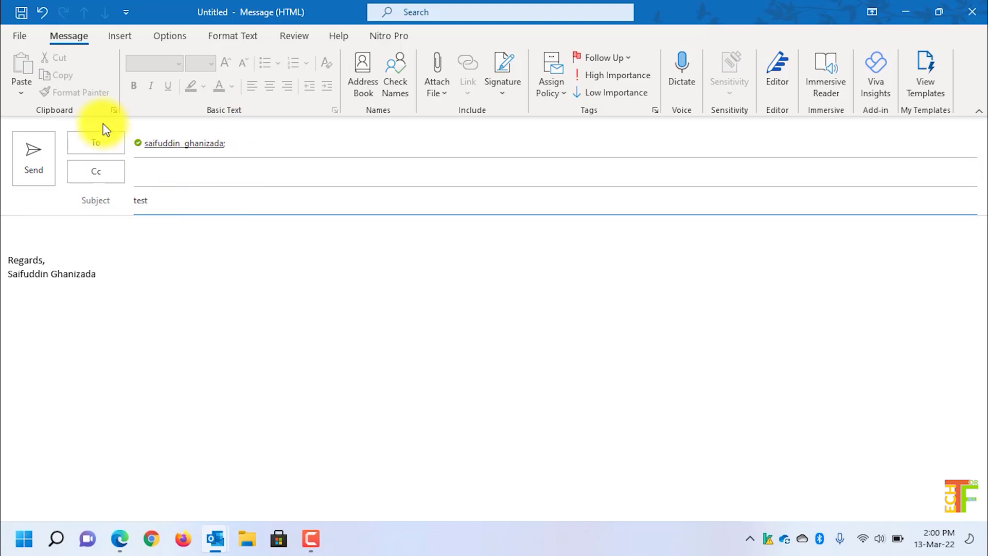
{"action": "left_click", "coordinate": [38, 157]}
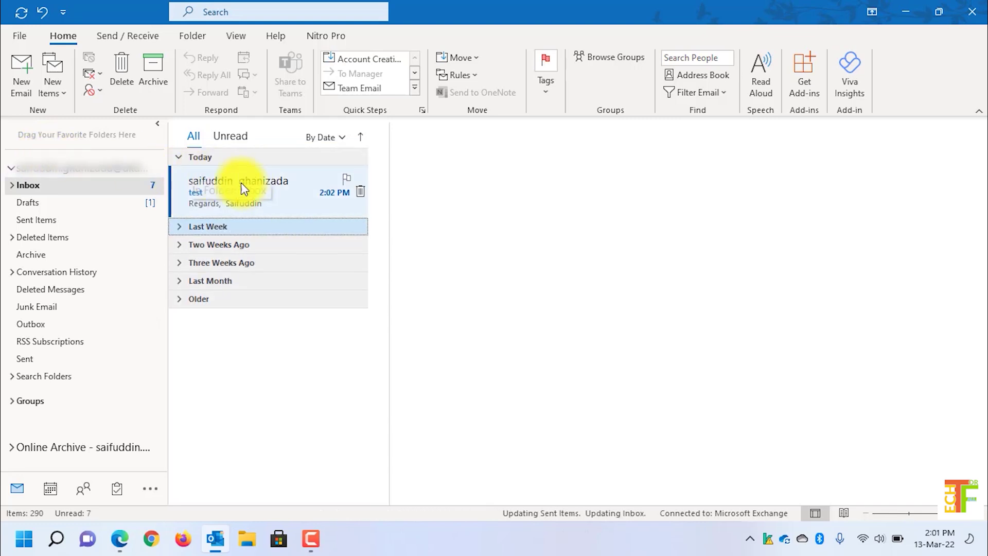
{"action": "left_click", "coordinate": [250, 188]}
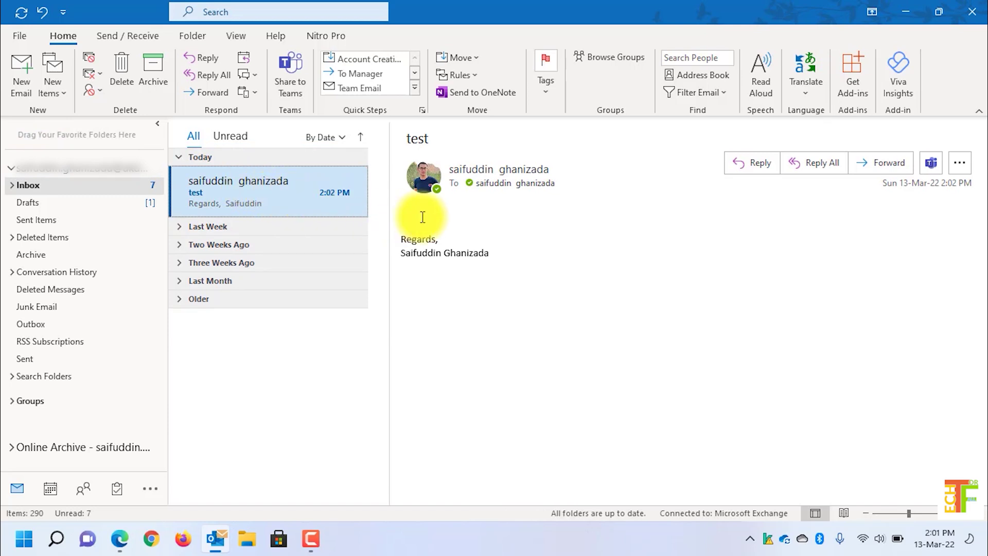
Step: Compose a new email to your own address with the subject 'test 2'
{"action": "left_click", "coordinate": [27, 73]}
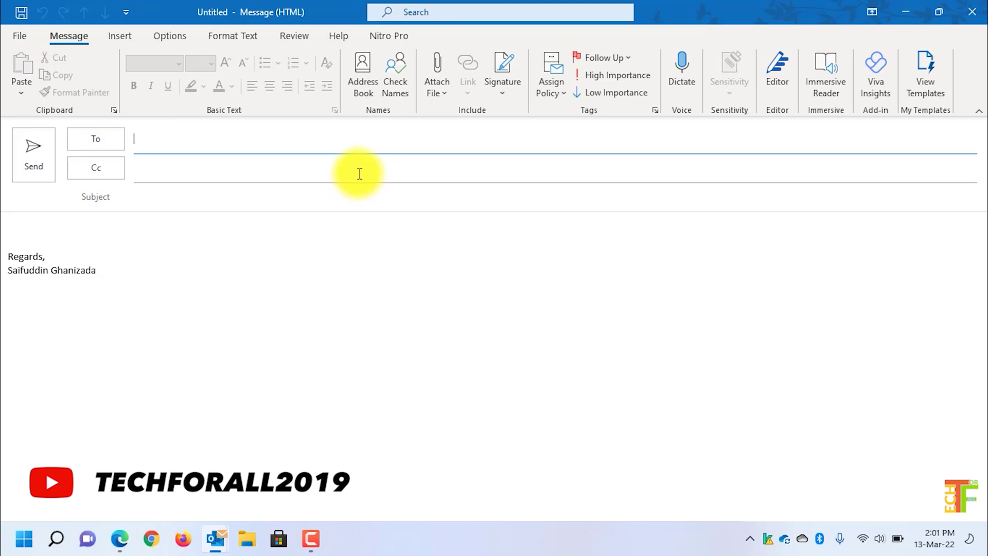
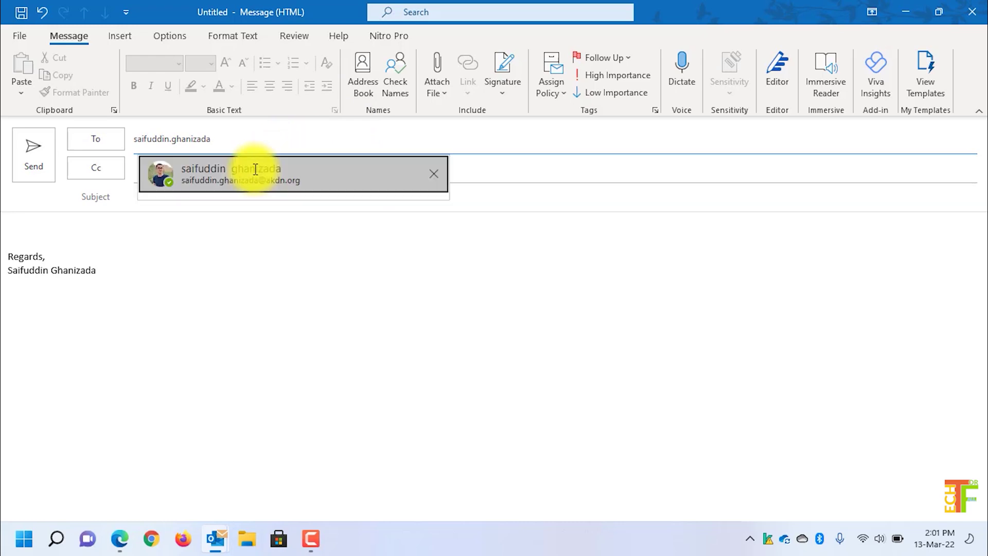
{"action": "left_click", "coordinate": [255, 169]}
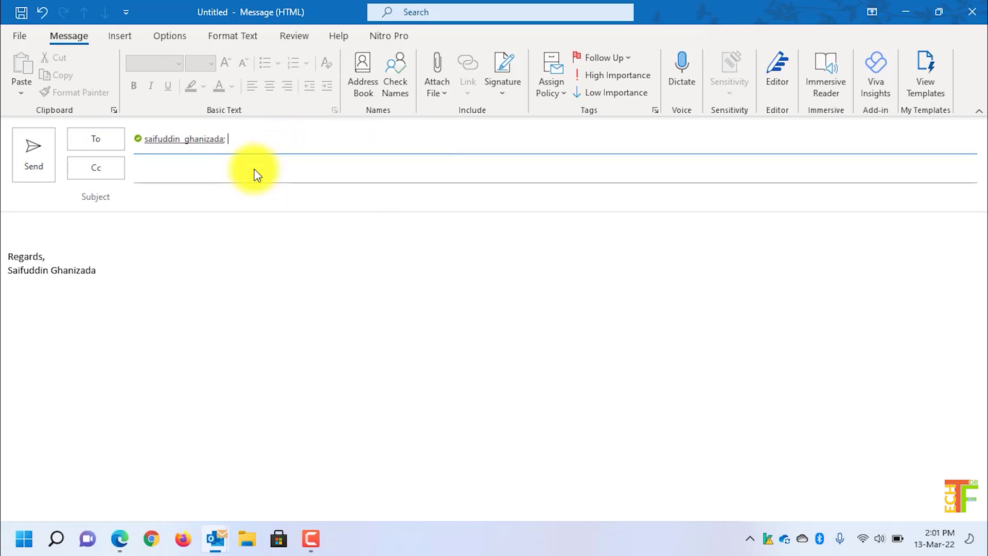
{"action": "left_click", "coordinate": [252, 203]}
{"action": "type", "text": "test "}
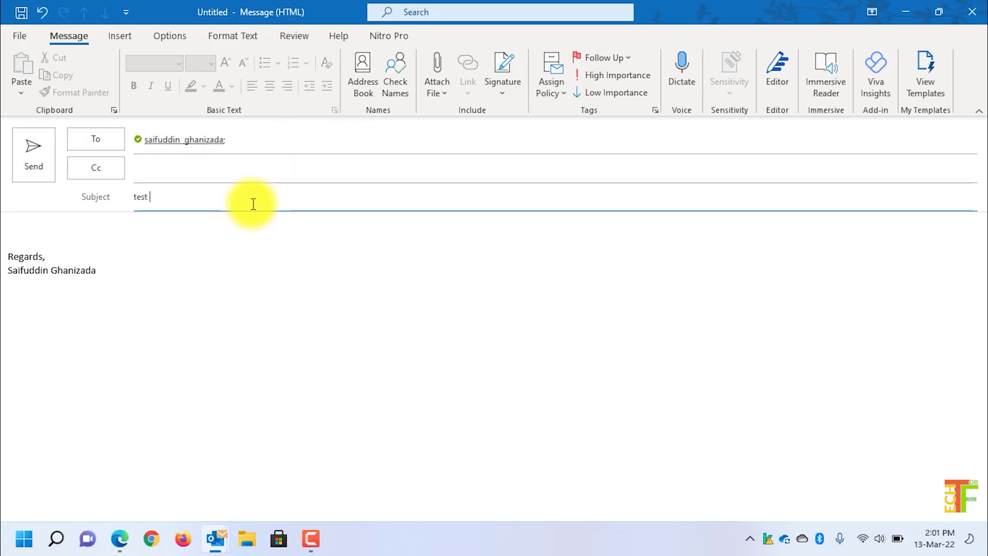
{"action": "type", "text": "2"}
Step: Set the test 2 message's sensitivity to Confidential in its message properties
{"action": "left_click", "coordinate": [161, 37]}
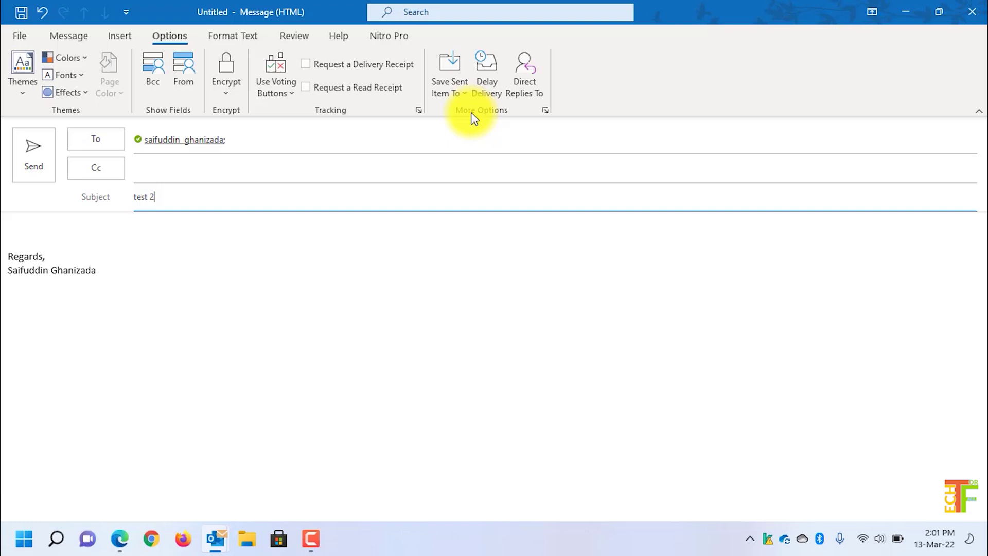
{"action": "left_click", "coordinate": [545, 110]}
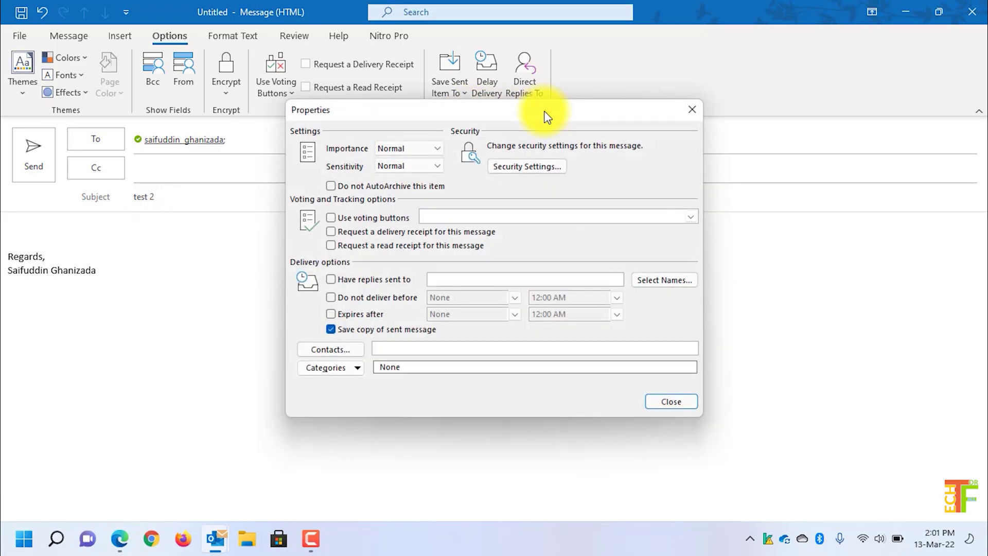
{"action": "left_click", "coordinate": [435, 172]}
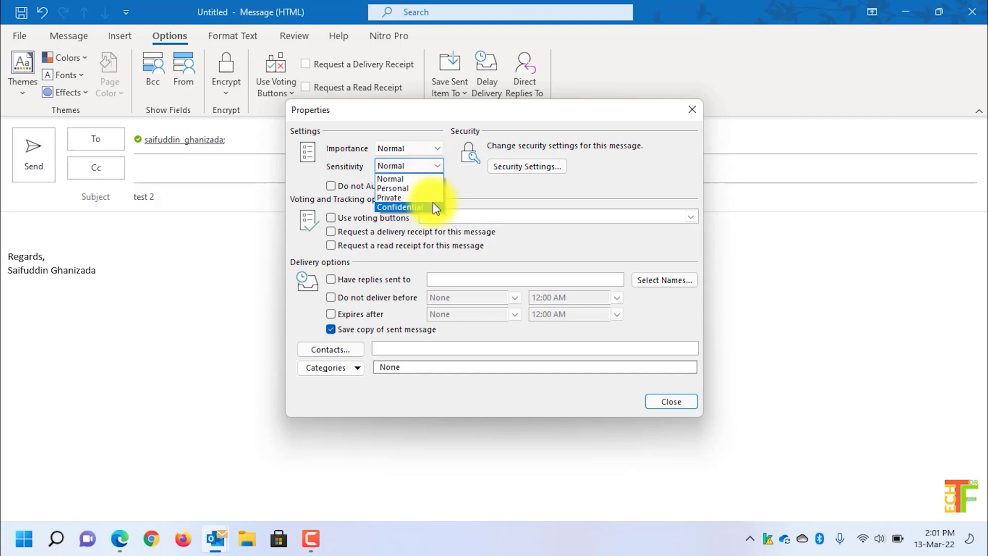
{"action": "left_click", "coordinate": [433, 206]}
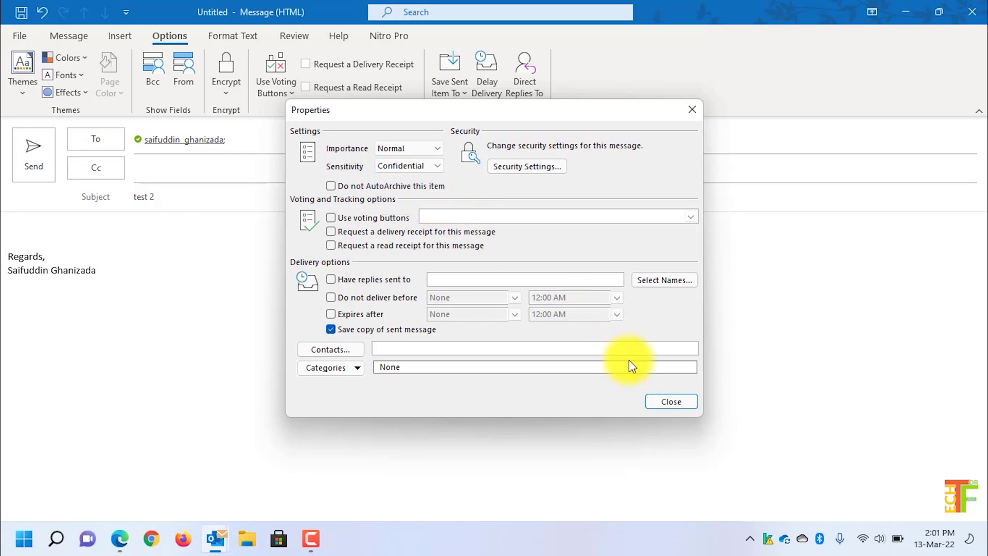
{"action": "left_click", "coordinate": [680, 404]}
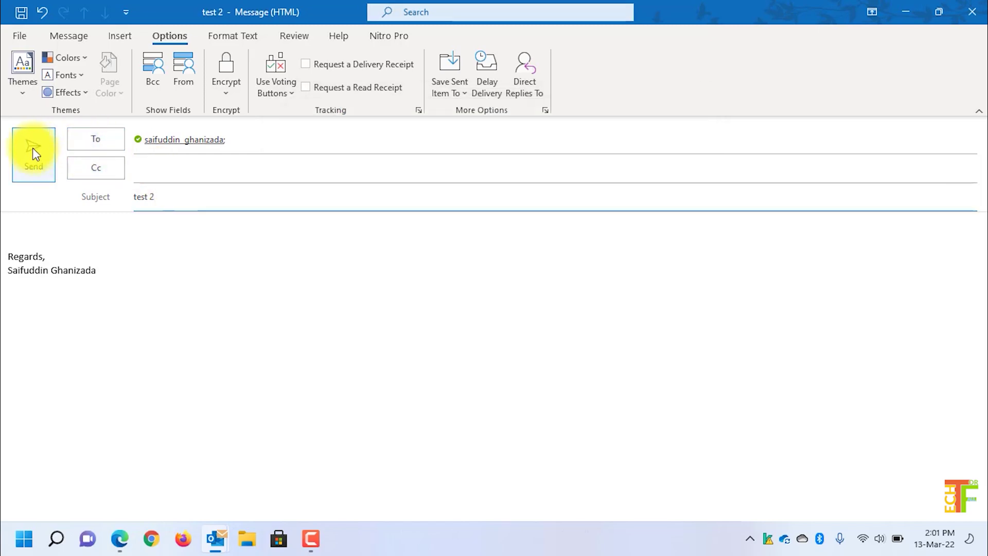
Step: Send the Confidential test 2 email and open it once it arrives in the Inbox
{"action": "left_click", "coordinate": [32, 149]}
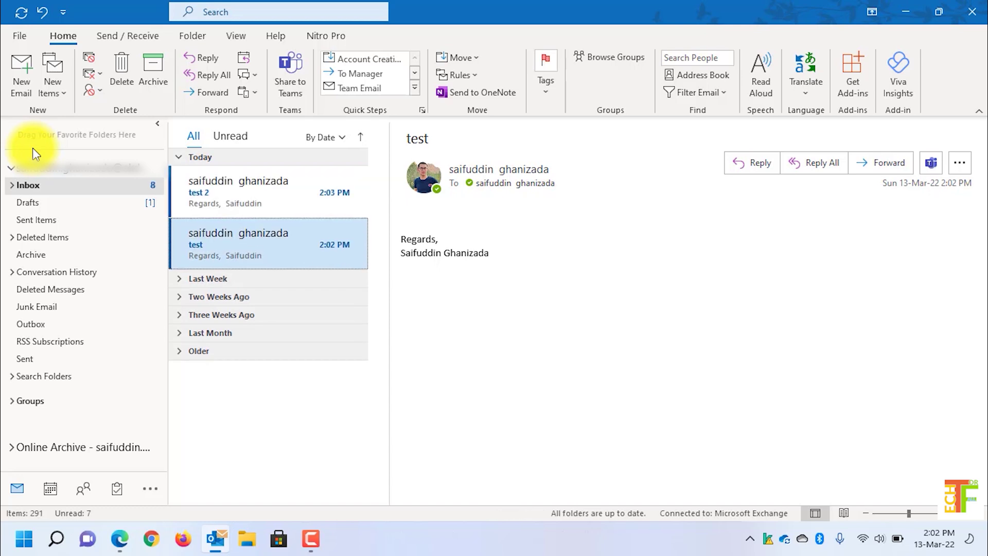
{"action": "left_click", "coordinate": [230, 196]}
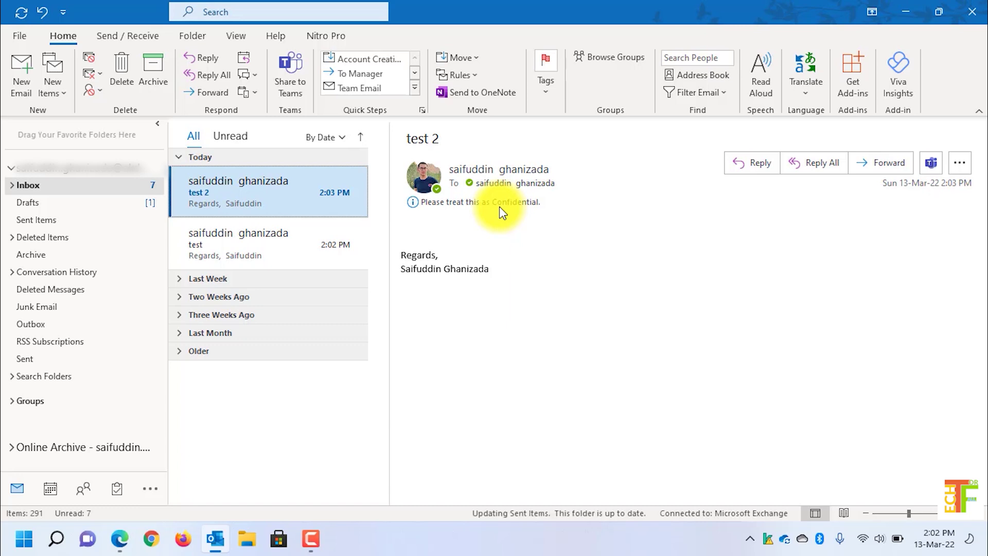
Step: Set Private as the default sensitivity level in Mail options, then reopen the earlier test email
{"action": "left_click", "coordinate": [25, 36]}
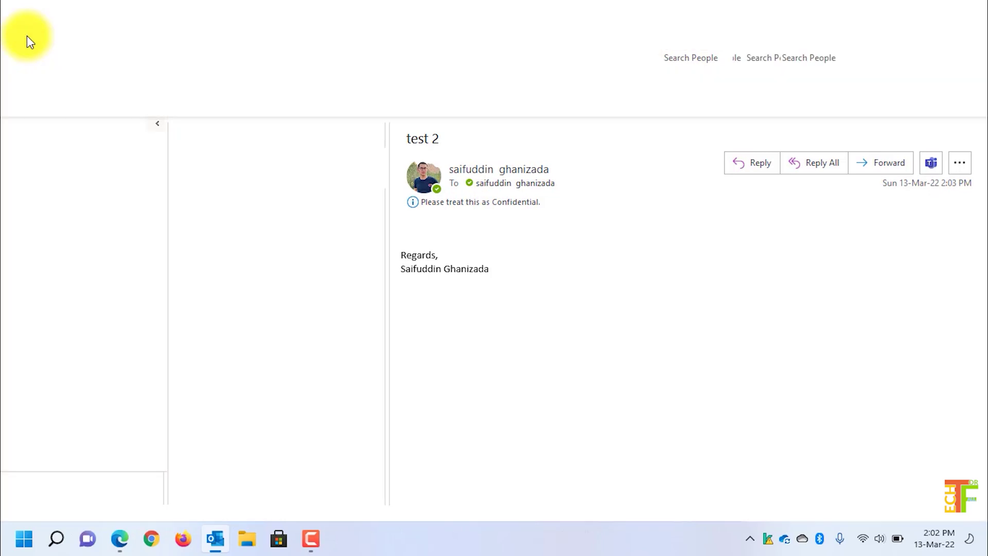
{"action": "left_click", "coordinate": [77, 473]}
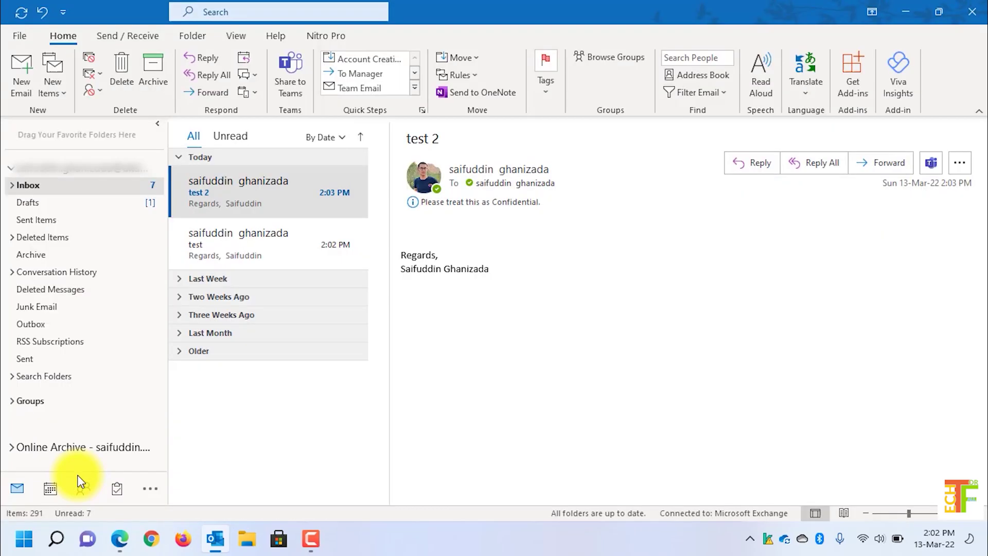
{"action": "left_click", "coordinate": [240, 75]}
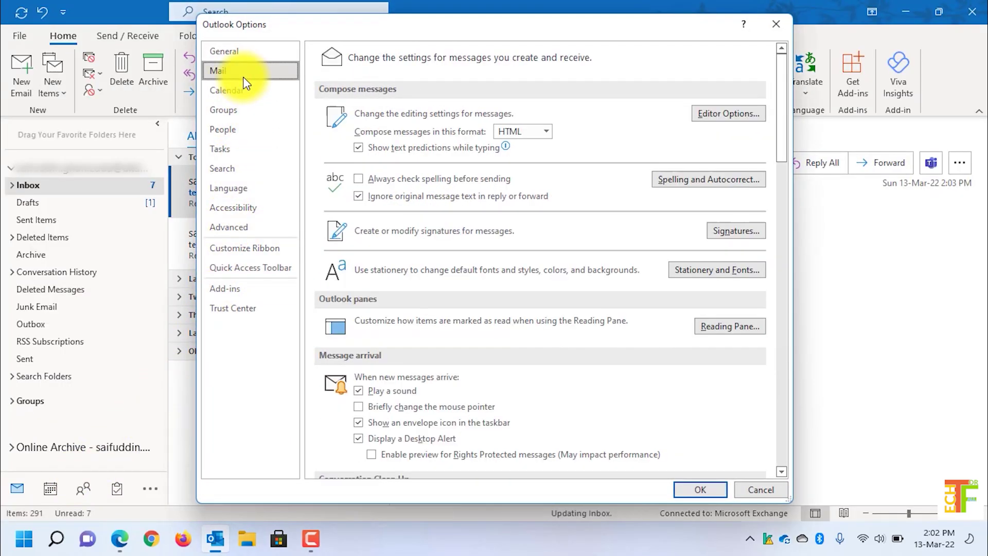
{"action": "scroll", "coordinate": [479, 304], "scroll_direction": "down", "scroll_amount": 1}
{"action": "scroll", "coordinate": [480, 301], "scroll_direction": "down", "scroll_amount": 10}
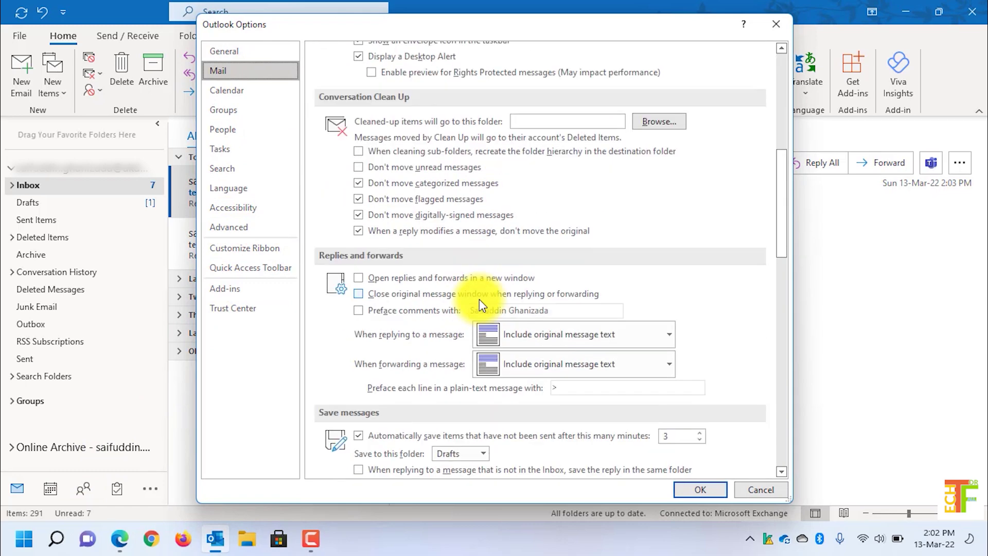
{"action": "scroll", "coordinate": [479, 305], "scroll_direction": "down", "scroll_amount": 1}
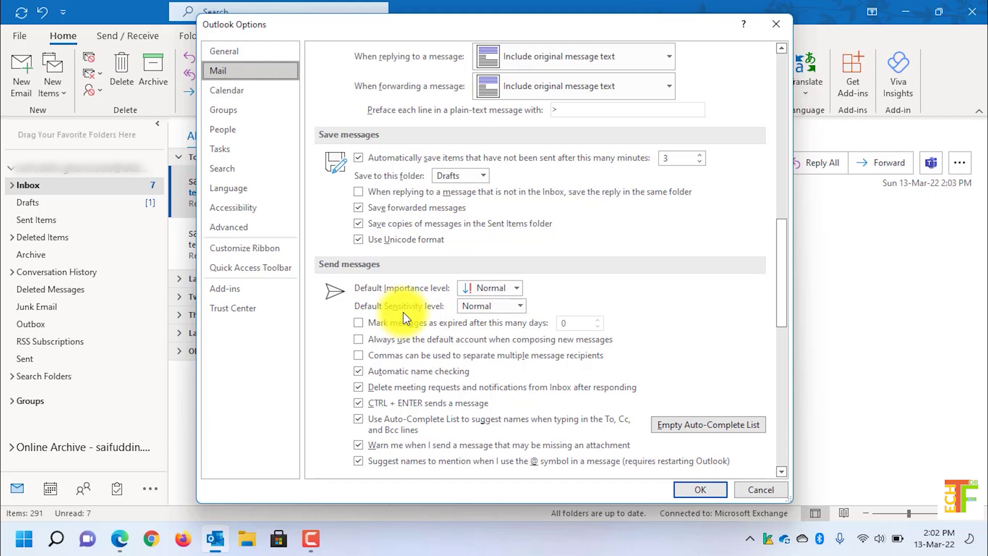
{"action": "left_click", "coordinate": [474, 308]}
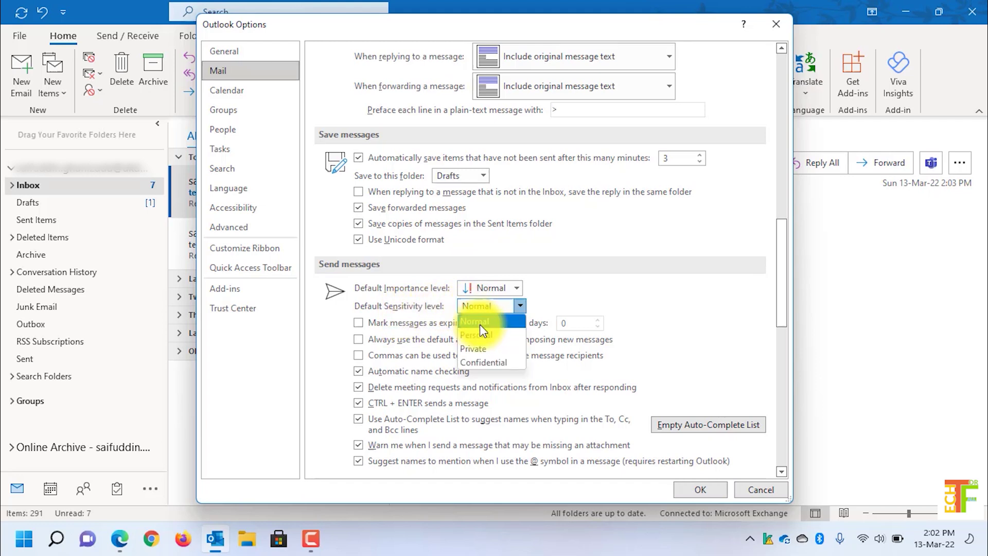
{"action": "left_click", "coordinate": [483, 344]}
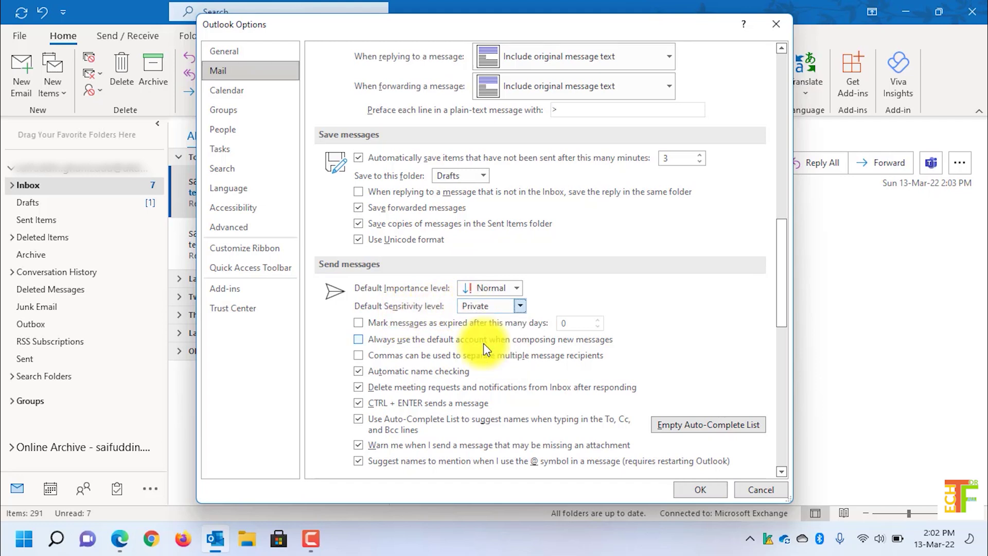
{"action": "left_click", "coordinate": [698, 487]}
{"action": "left_click", "coordinate": [305, 236]}
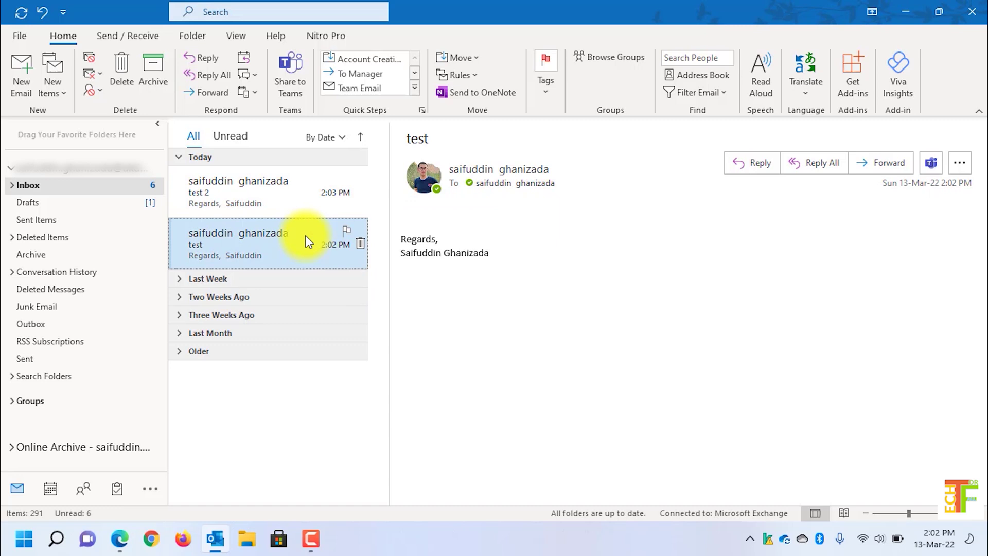
Step: Send a 'test 3' email to your own address and open it after it arrives
{"action": "left_click", "coordinate": [21, 66]}
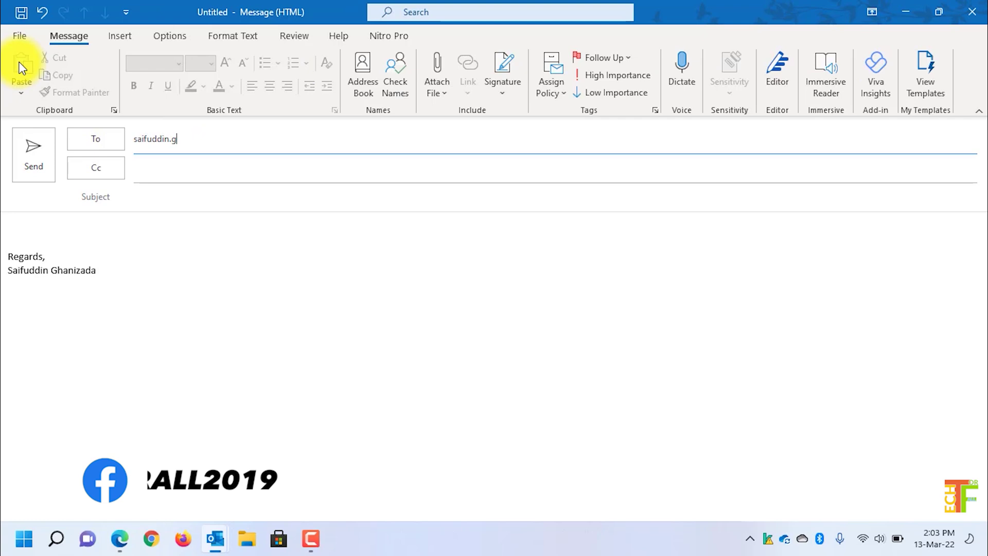
{"action": "left_click", "coordinate": [207, 176]}
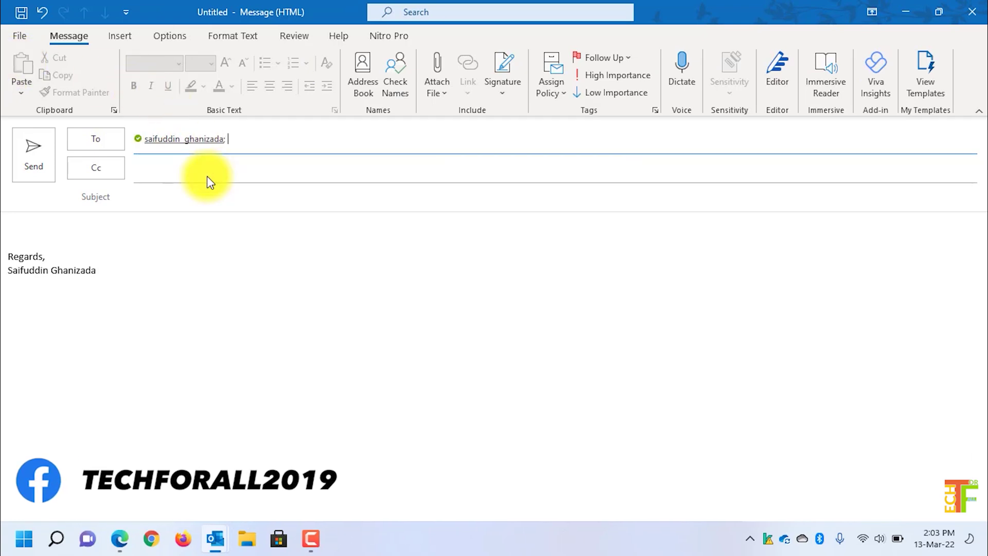
{"action": "left_click", "coordinate": [206, 203]}
{"action": "type", "text": "test"}
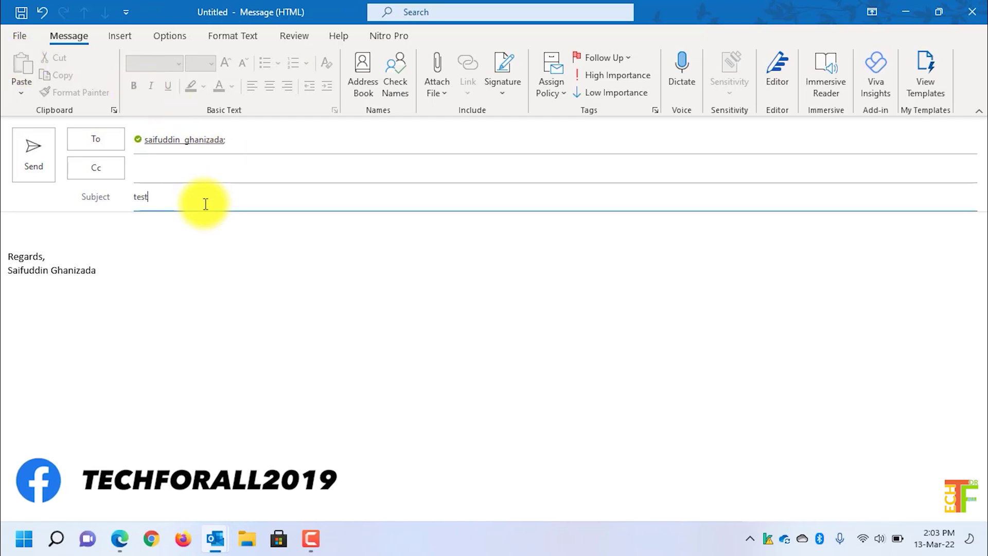
{"action": "type", "text": " 3"}
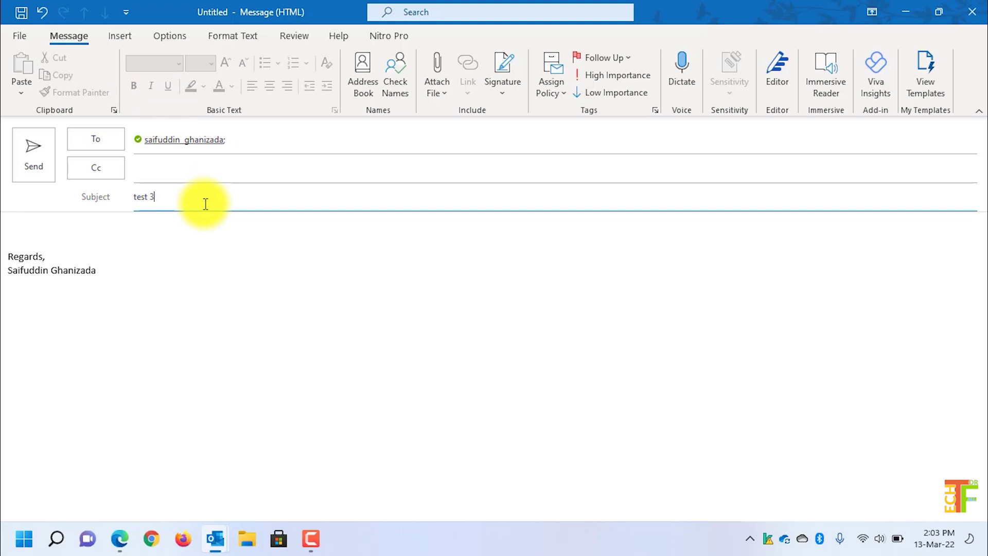
{"action": "left_click", "coordinate": [47, 153]}
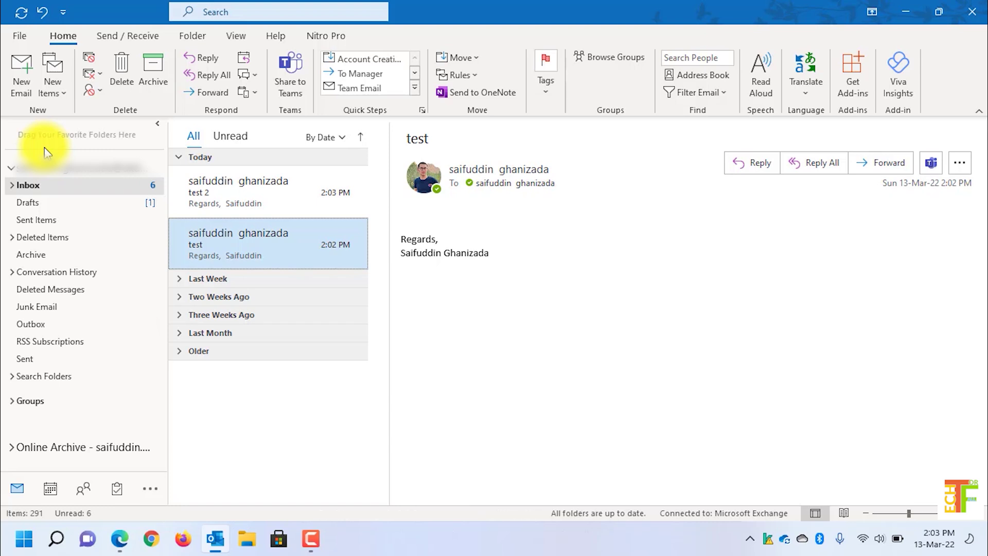
{"action": "left_click", "coordinate": [212, 193]}
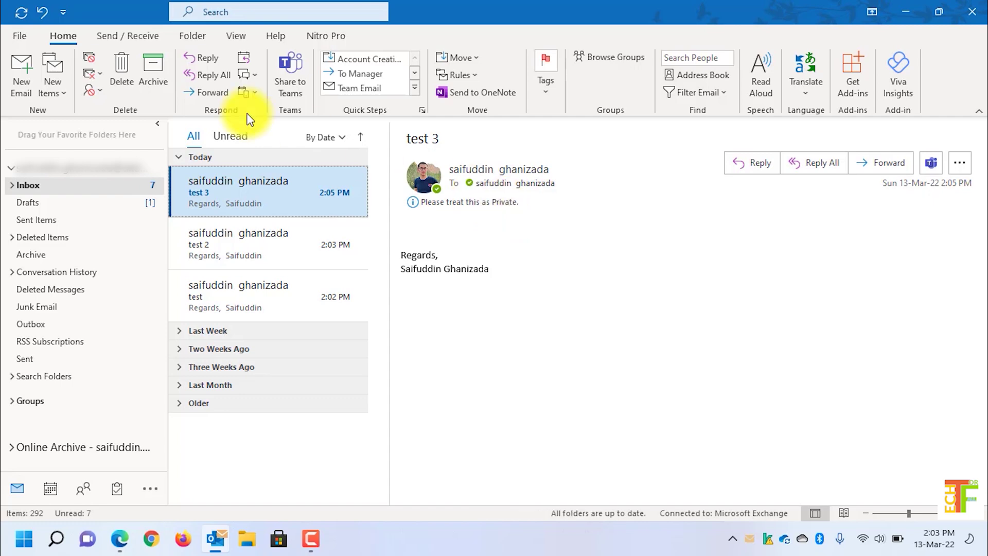
Step: Change the default sensitivity level in Mail options back to Normal and save
{"action": "left_click", "coordinate": [9, 35]}
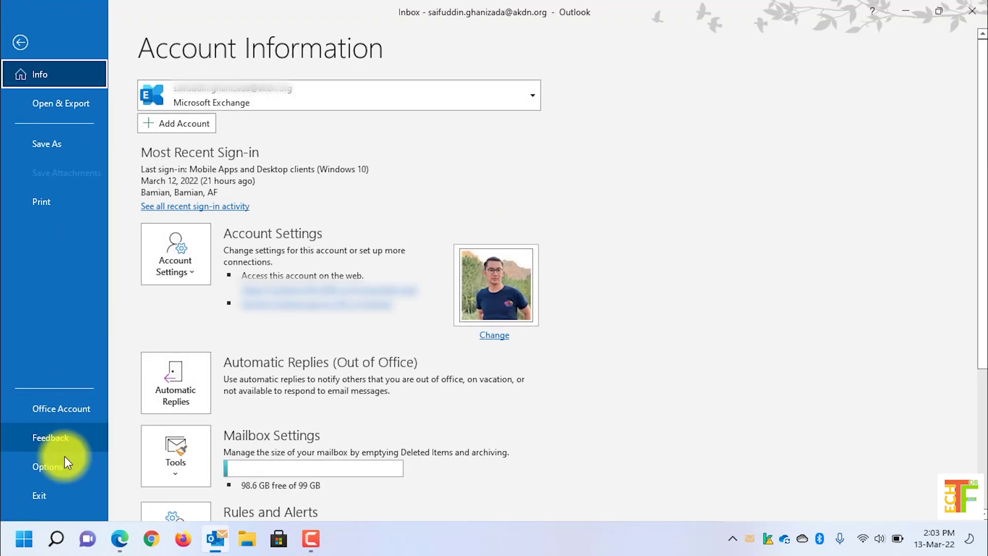
{"action": "left_click", "coordinate": [66, 465]}
{"action": "left_click", "coordinate": [221, 71]}
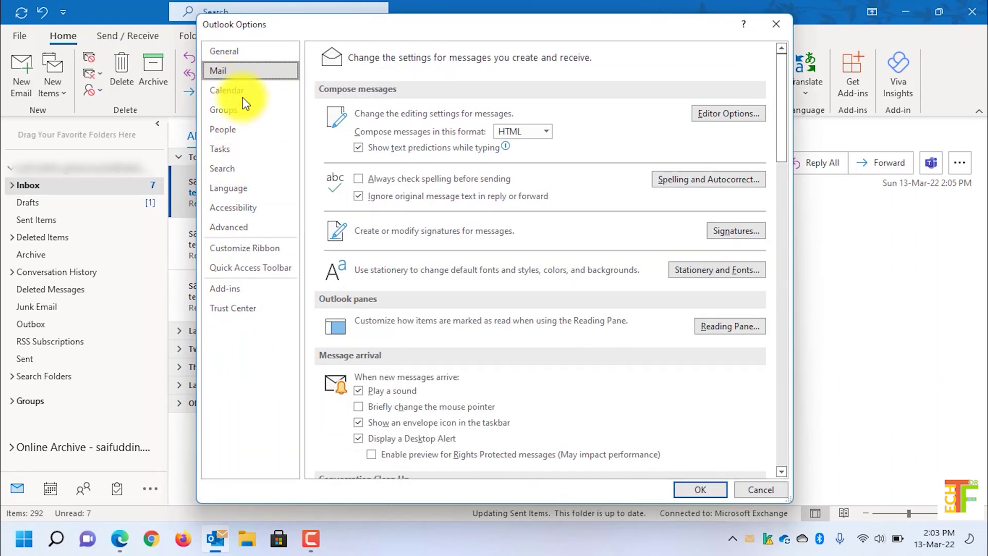
{"action": "scroll", "coordinate": [463, 355], "scroll_direction": "down", "scroll_amount": 10}
{"action": "scroll", "coordinate": [484, 360], "scroll_direction": "down", "scroll_amount": 3}
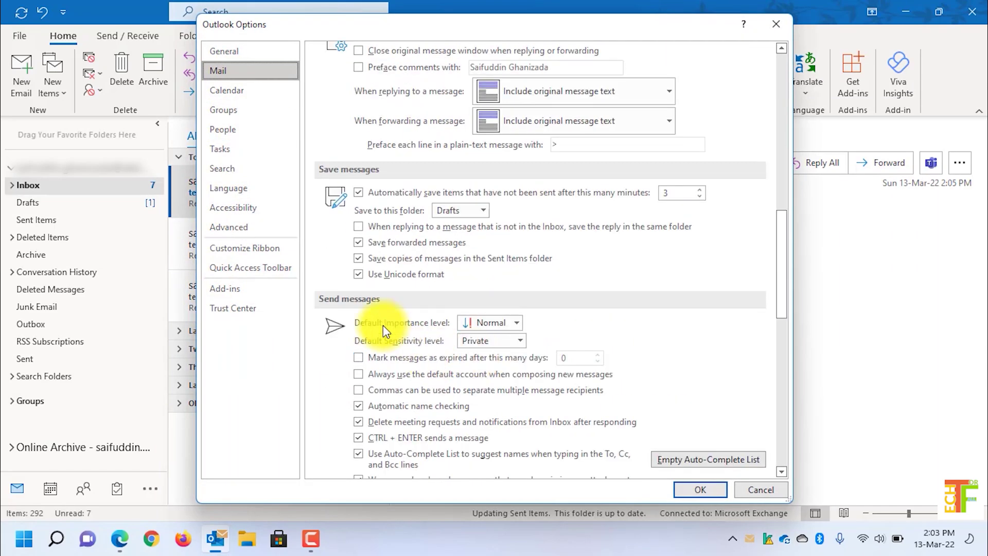
{"action": "left_click", "coordinate": [491, 344]}
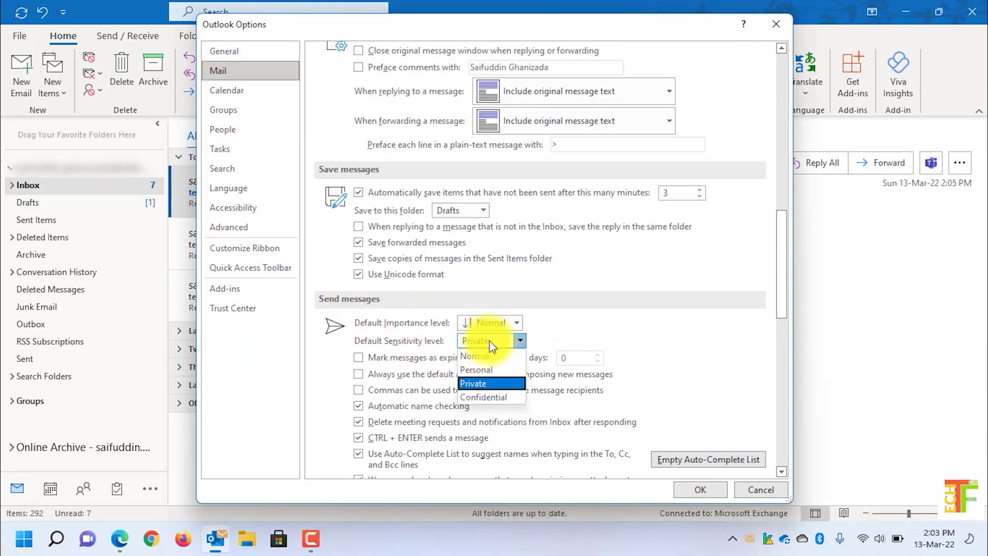
{"action": "left_click", "coordinate": [493, 355]}
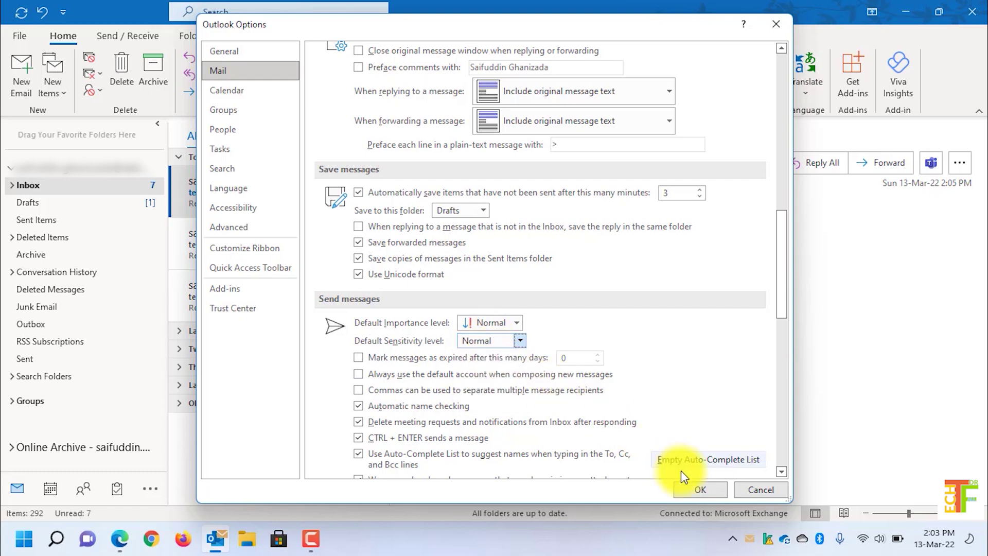
{"action": "left_click", "coordinate": [705, 493]}
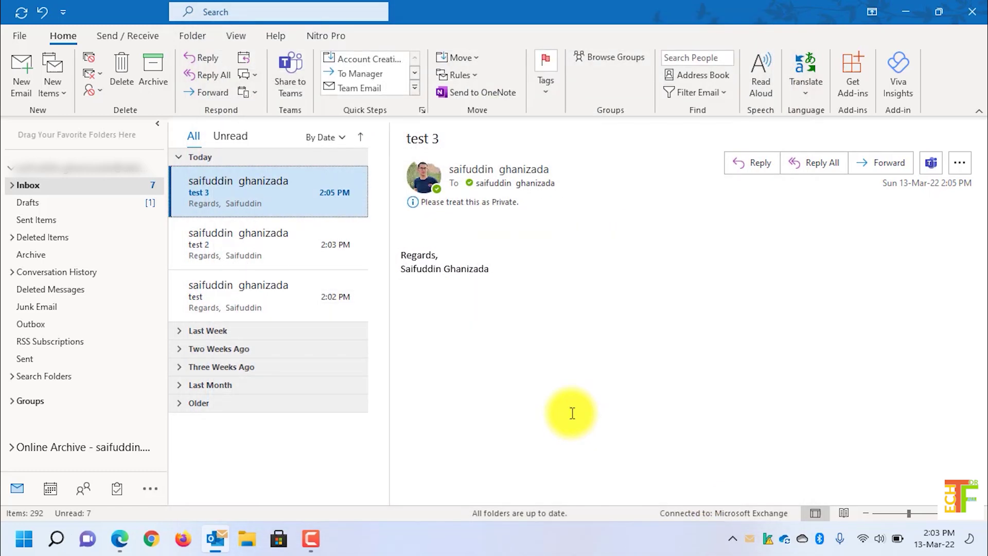